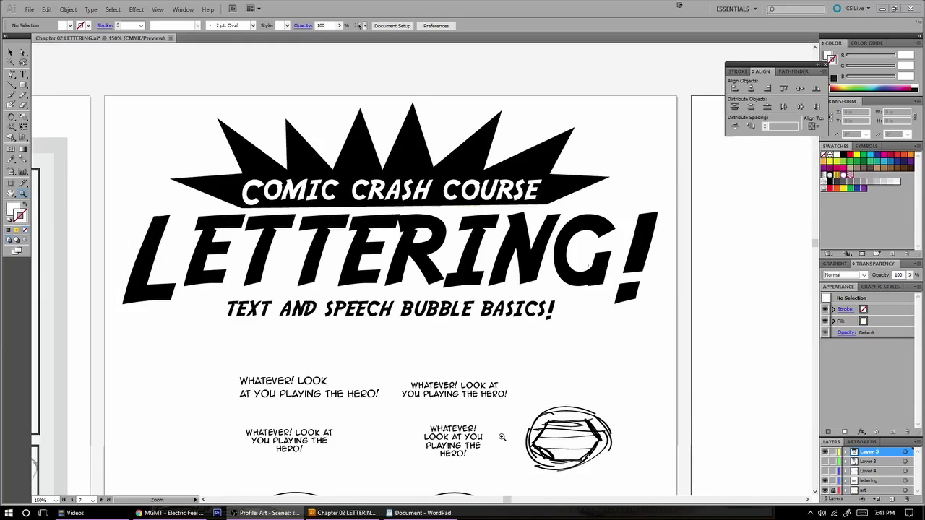
Narrow the left speech bubble's oval from both sides to about 1.2847 in wide, hugging its lettering
scroll(501, 438, "down", 3)
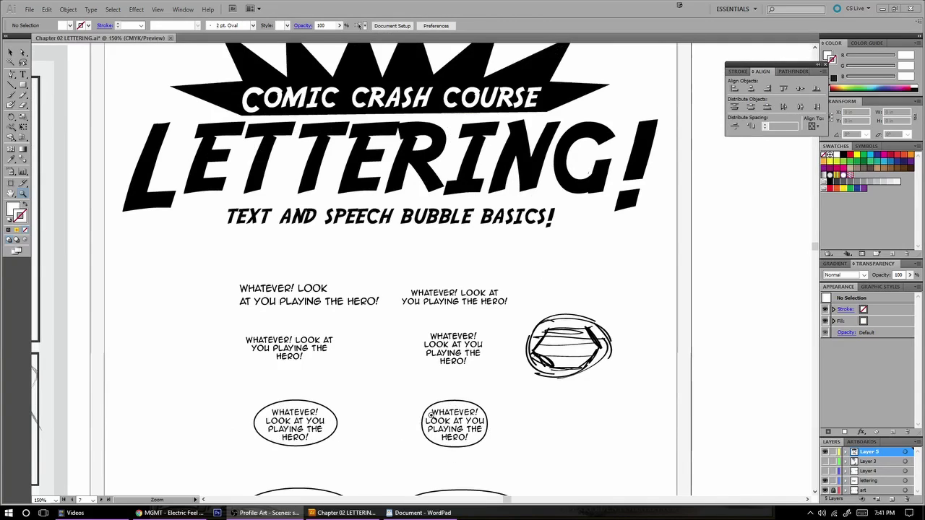
scroll(431, 411, "down", 1)
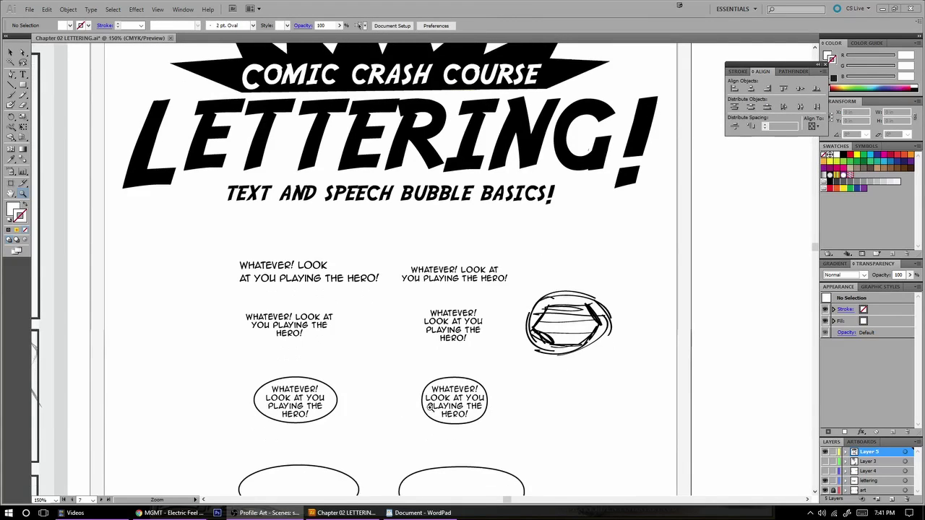
left_click(331, 403)
key("v")
left_click(430, 268)
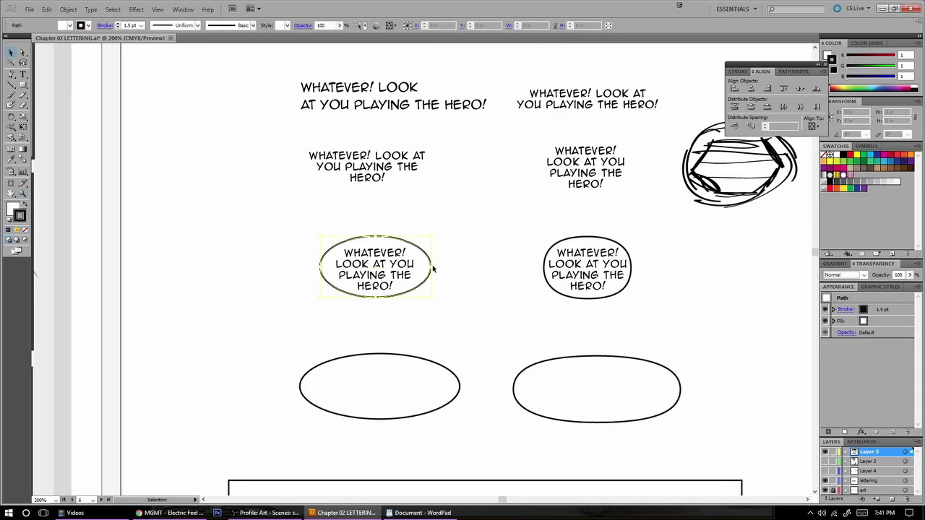
left_click(430, 267)
left_click_drag(431, 267, 421, 266)
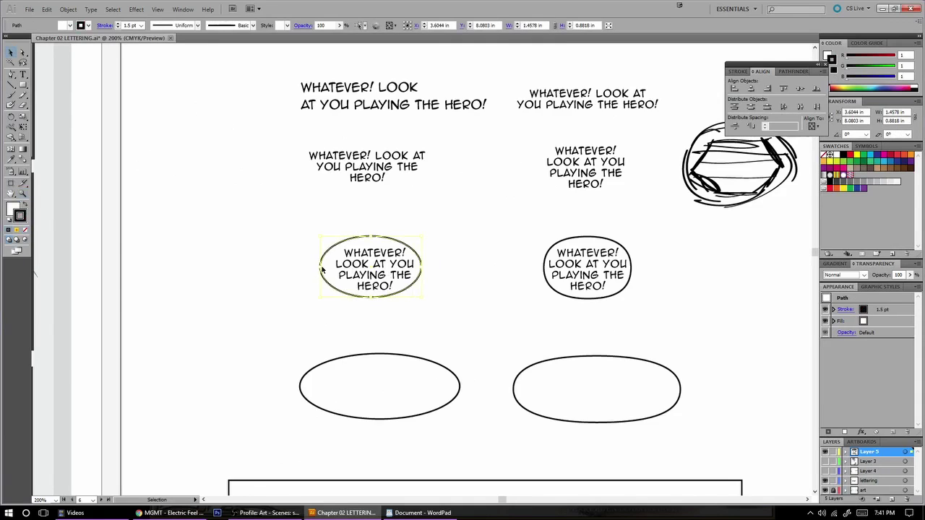
left_click_drag(322, 269, 332, 269)
left_click(460, 270)
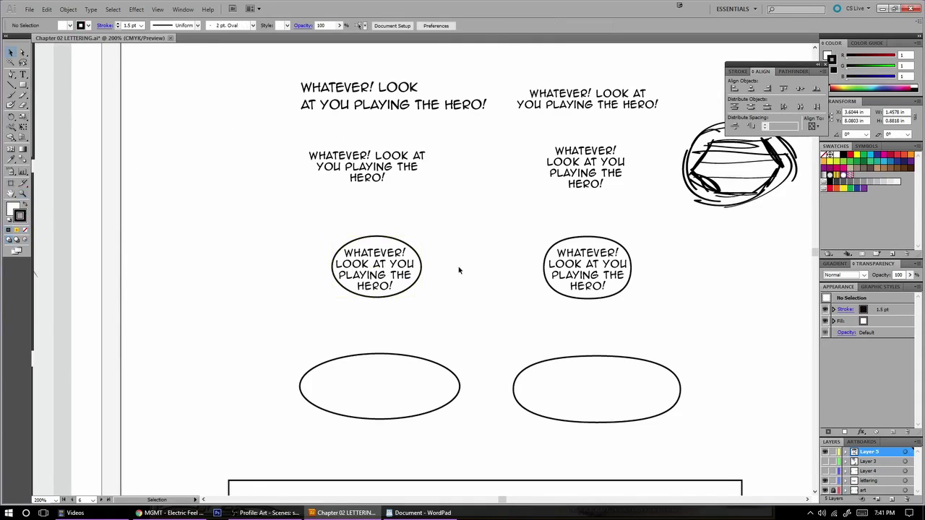
left_click(411, 267)
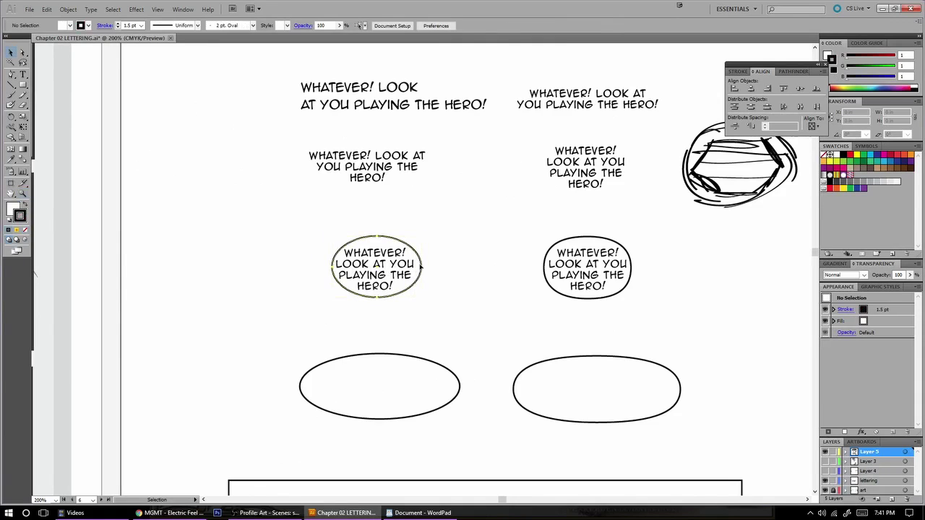
left_click(458, 298)
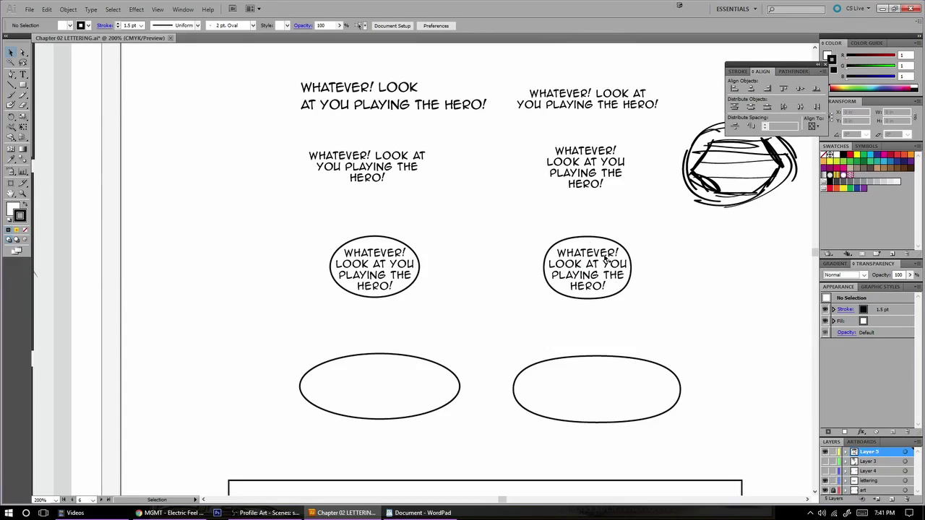
left_click(414, 286)
left_click(421, 359)
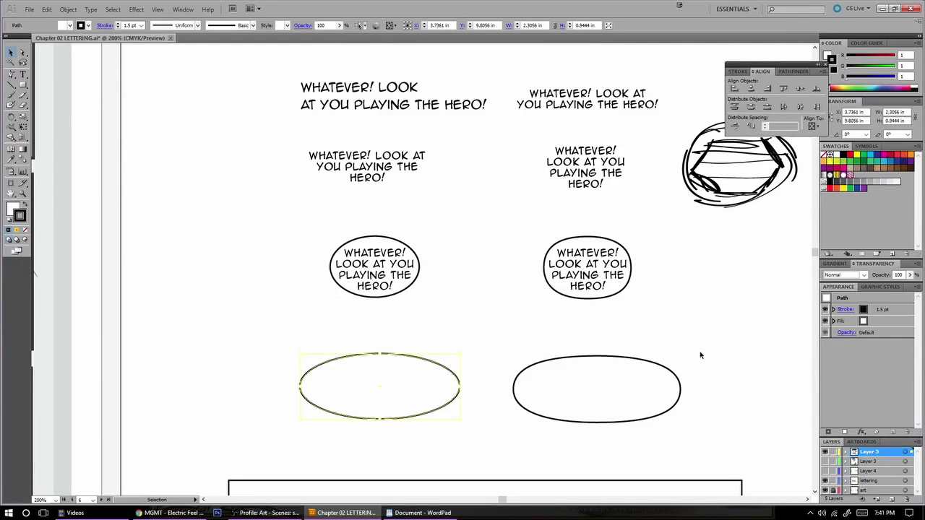
left_click(561, 409)
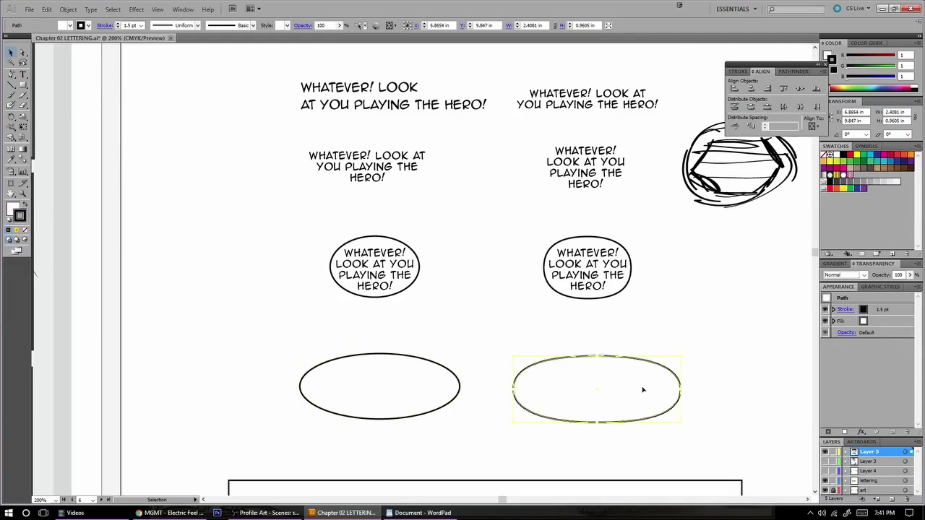
left_click(430, 413)
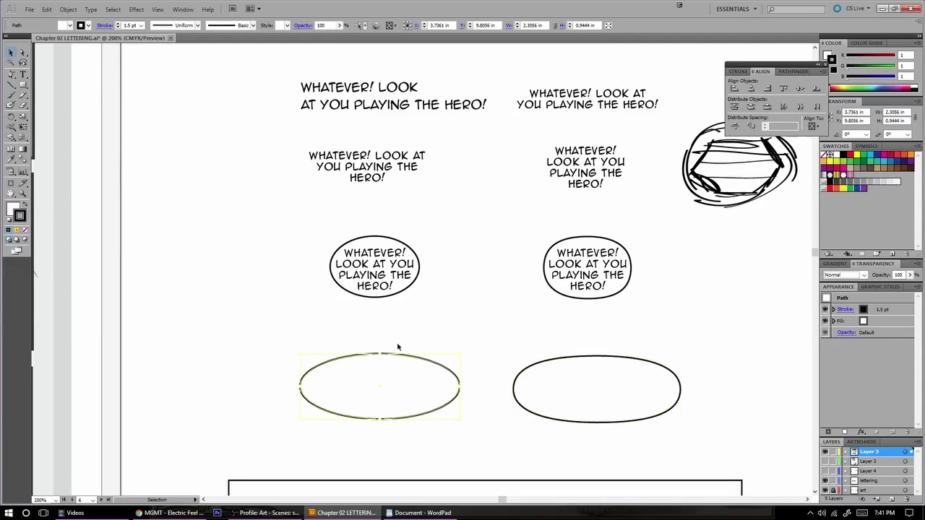
key("a")
left_click(300, 389)
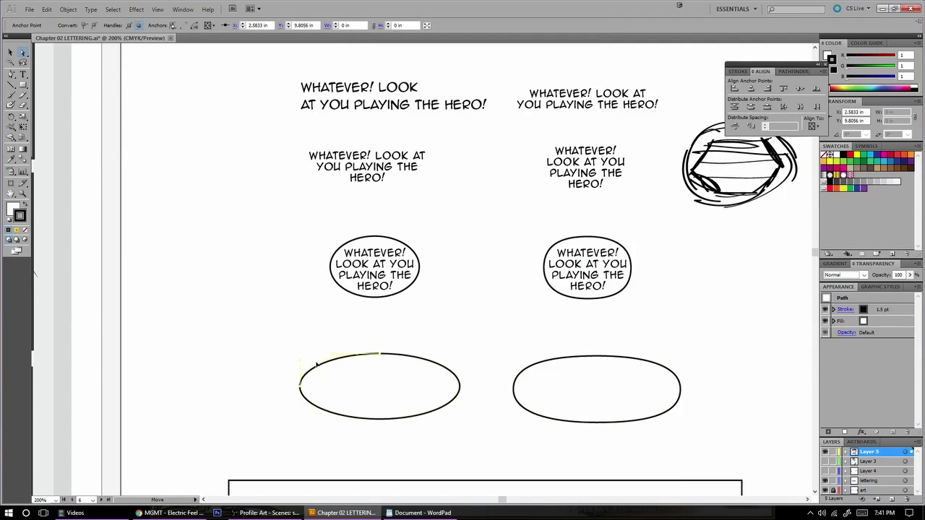
left_click(438, 367)
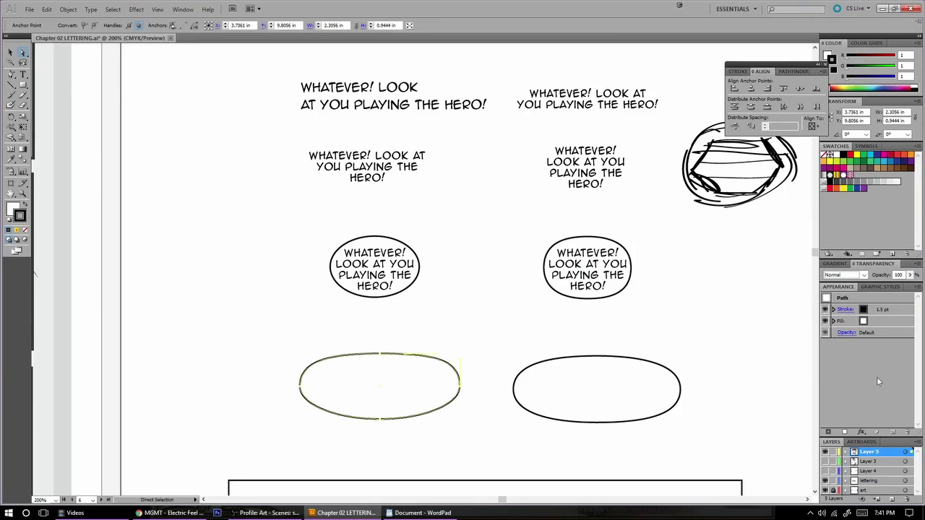
left_click(835, 451)
left_click(836, 452)
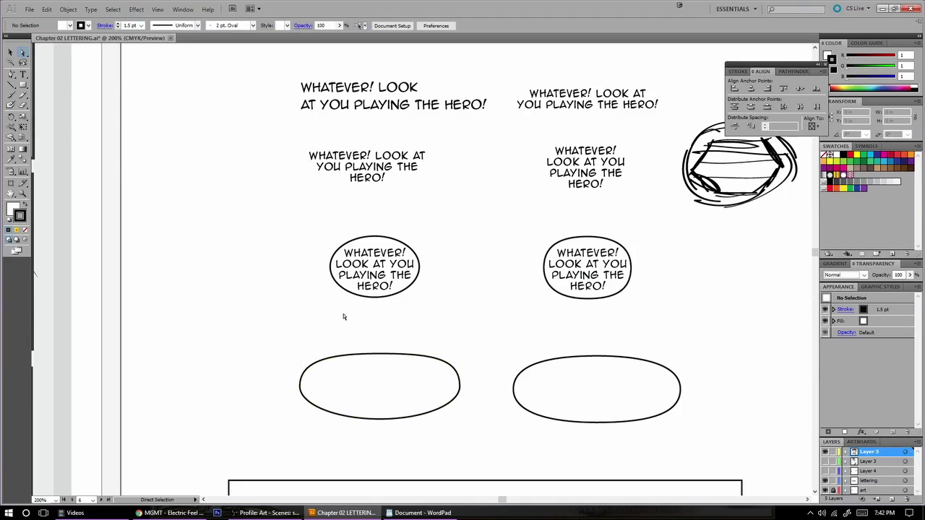
left_click(324, 413)
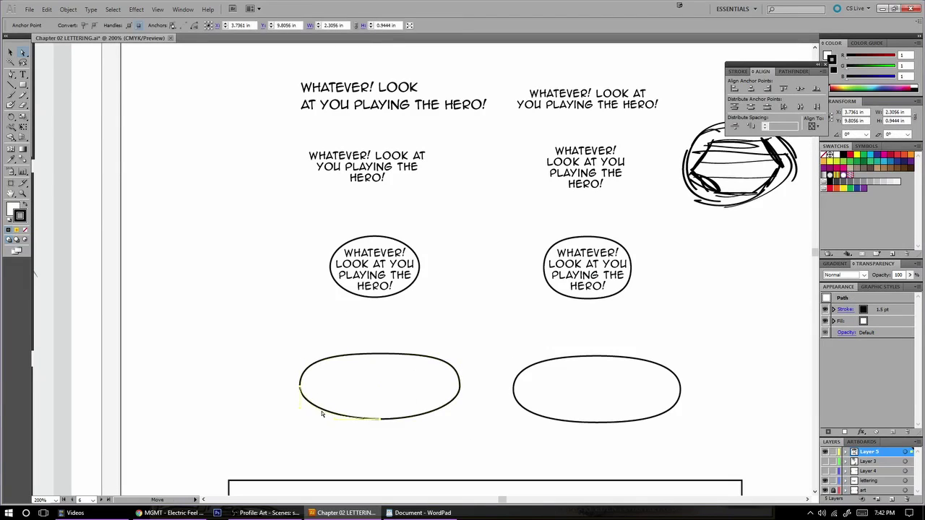
key("v")
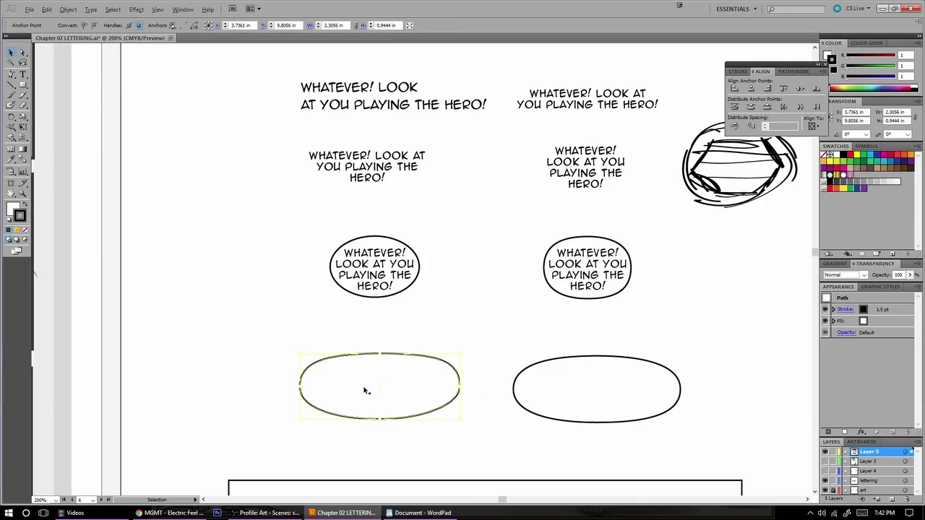
left_click_drag(352, 389, 240, 289)
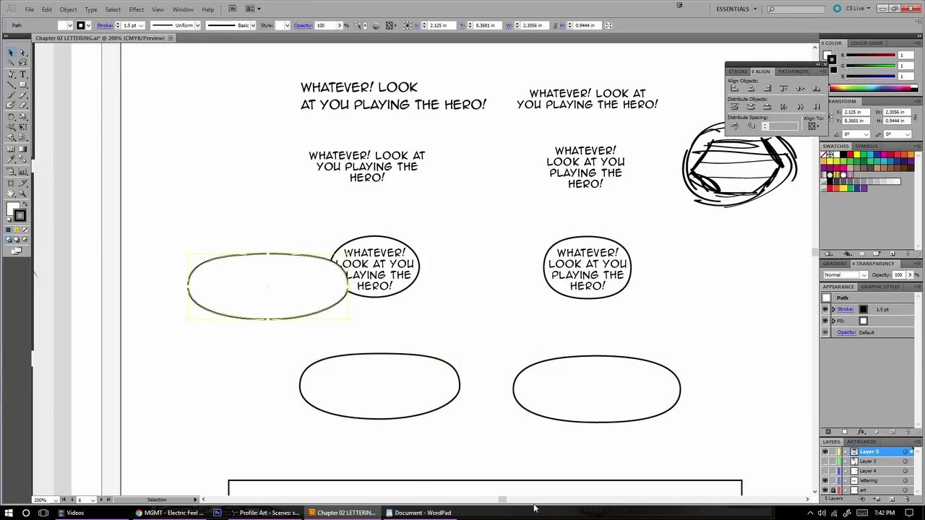
key("ctrl+z")
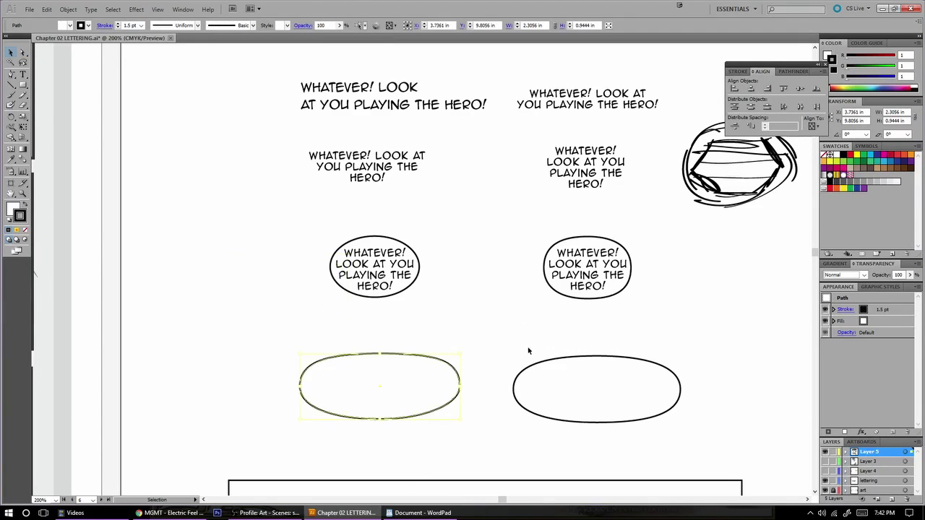
Nudge the left panel-edge 'WHATEVER!' bubble a few points up under the top panel border
scroll(556, 339, "down", 1)
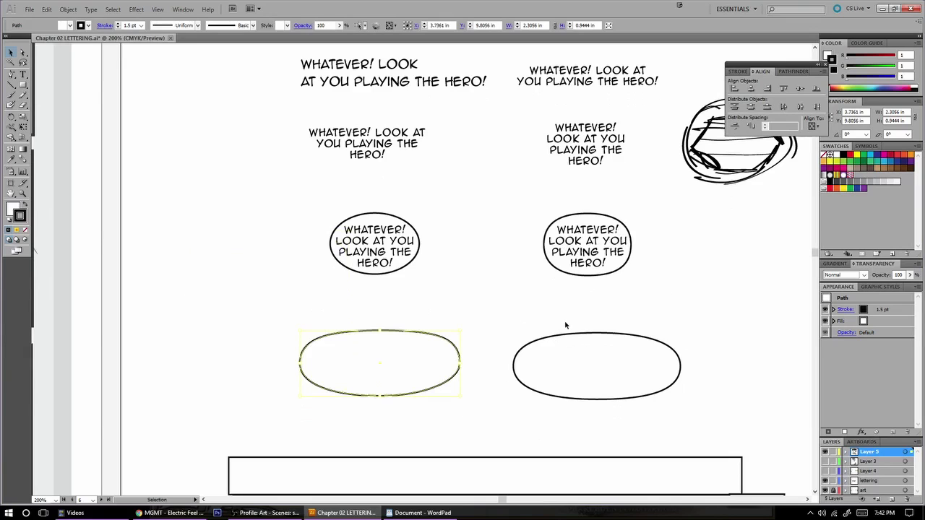
scroll(553, 323, "down", 6)
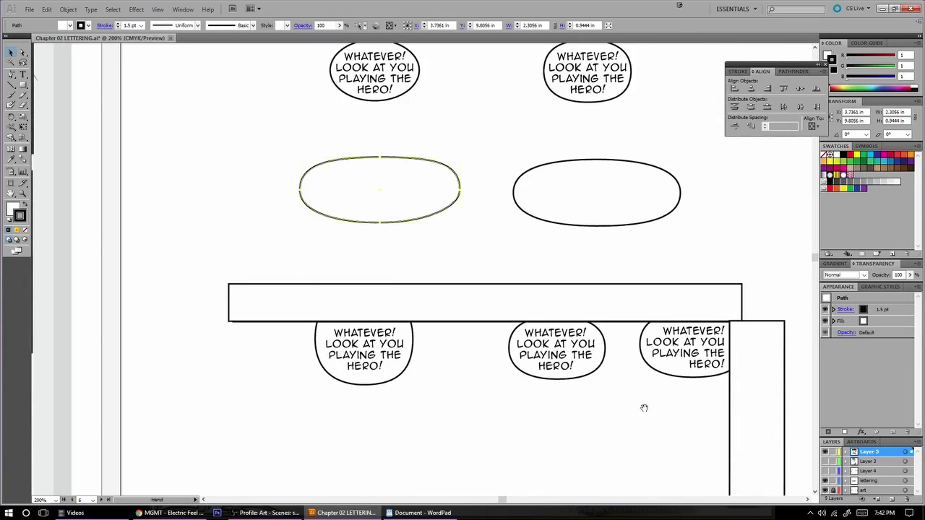
left_click_drag(643, 407, 559, 393)
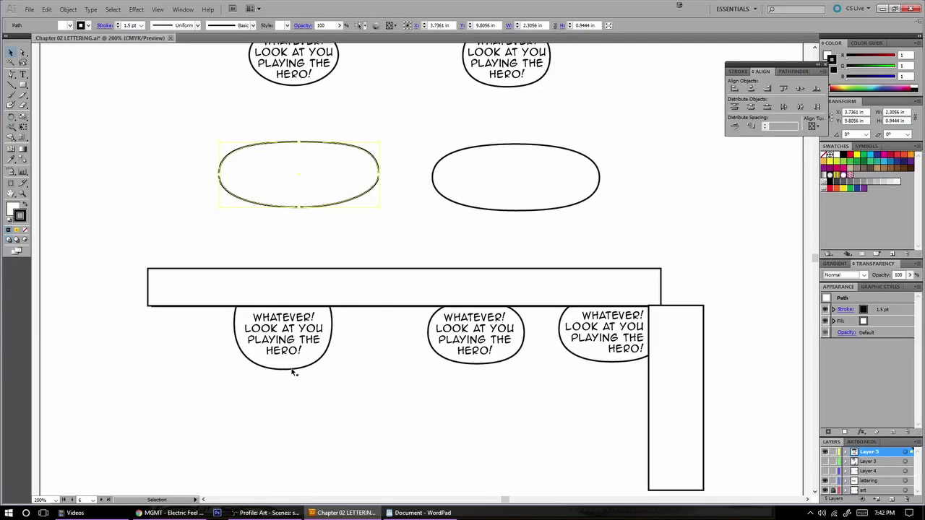
left_click_drag(301, 361, 300, 356)
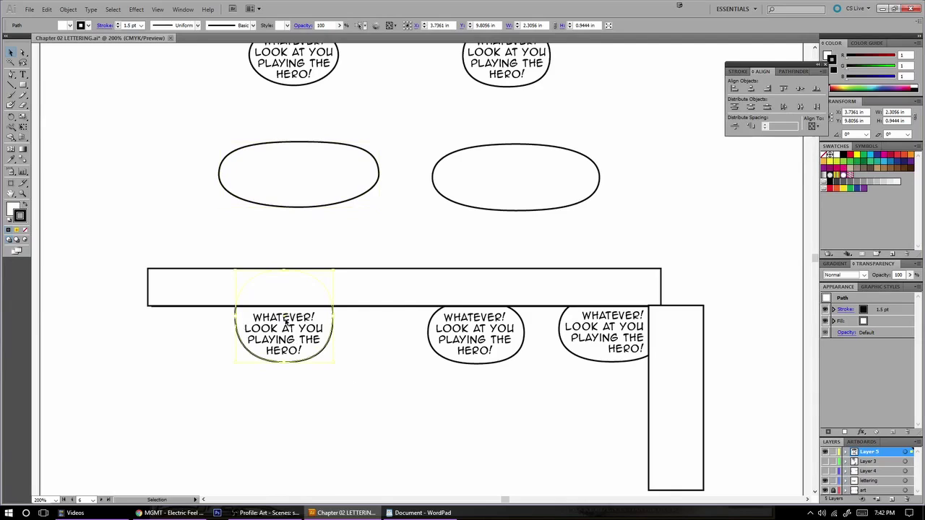
left_click(411, 357)
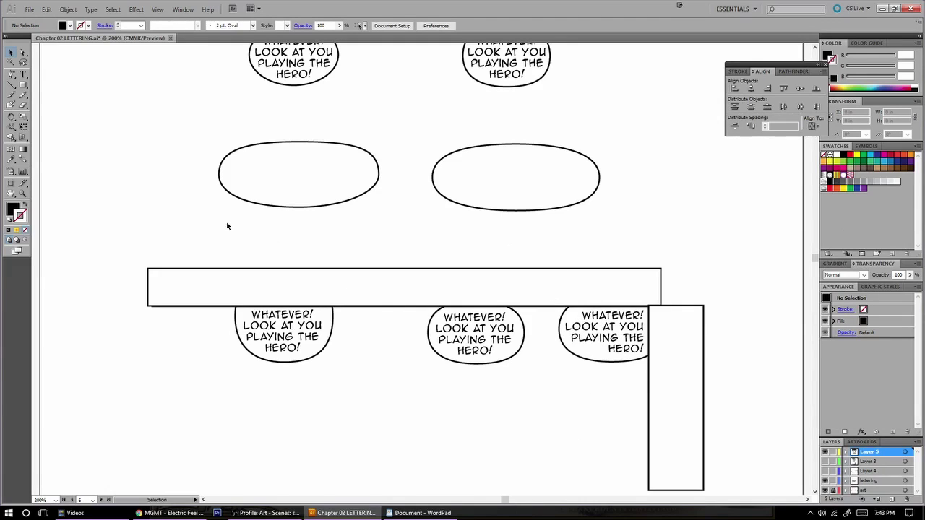
Scroll up to show the two lettered oval bubbles and the sketch above the empty ovals
scroll(532, 309, "up", 5)
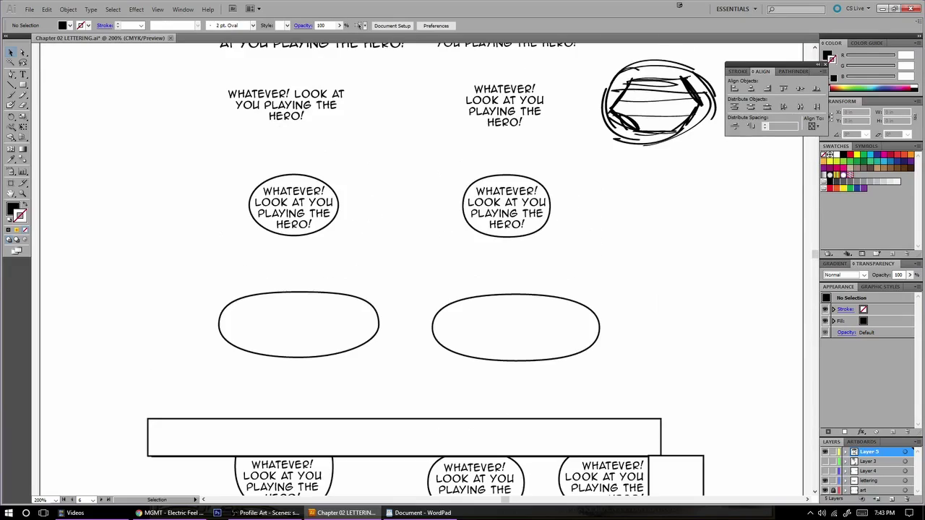